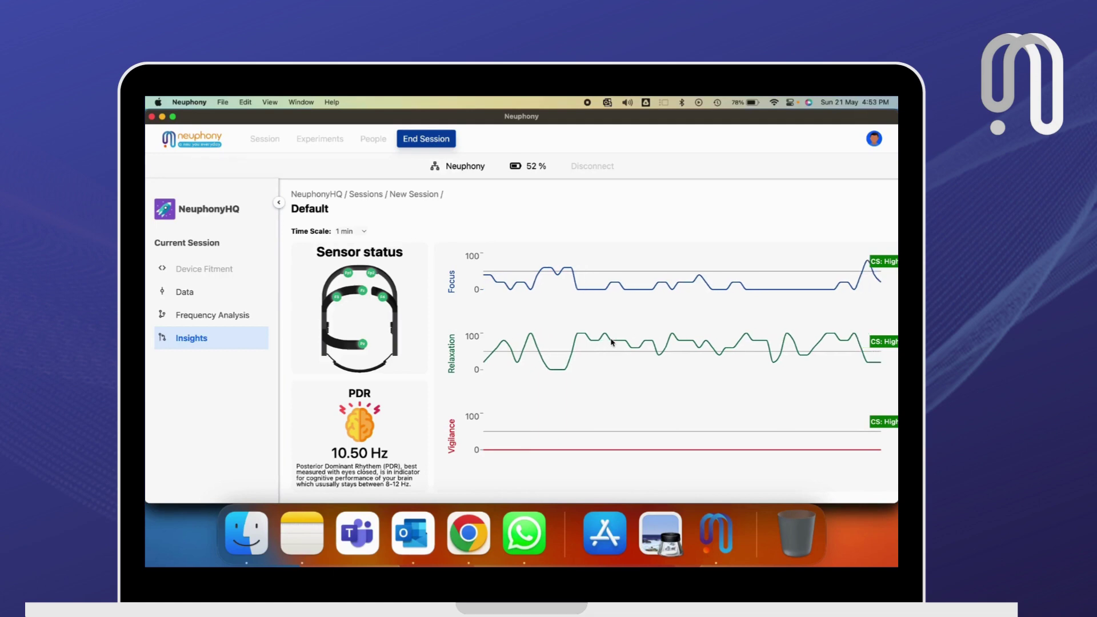
Tick Fp2 in the Channels list so the FFT and band power charts show six channels.
{"action": "mouse_move", "coordinate": [579, 338]}
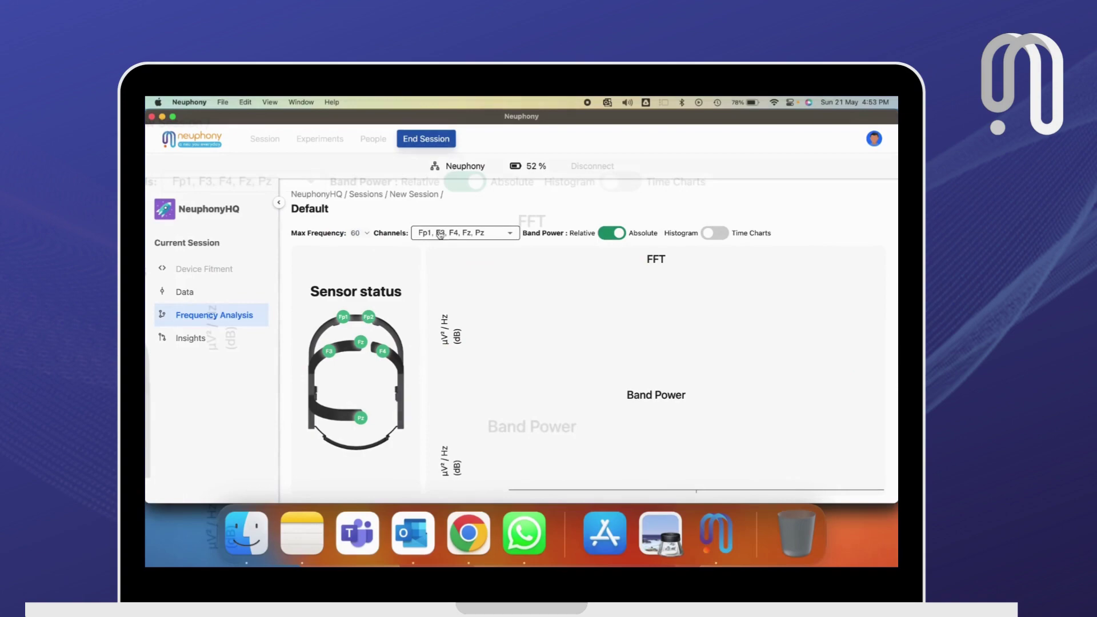
{"action": "left_click", "coordinate": [437, 264]}
{"action": "left_click", "coordinate": [470, 198]}
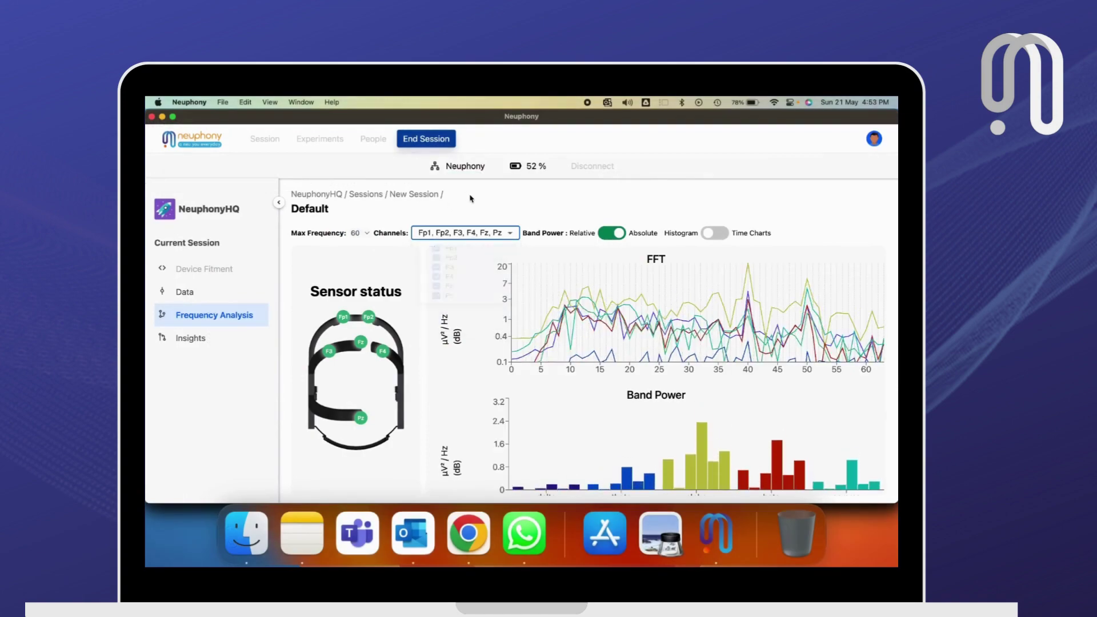
{"action": "mouse_move", "coordinate": [566, 351]}
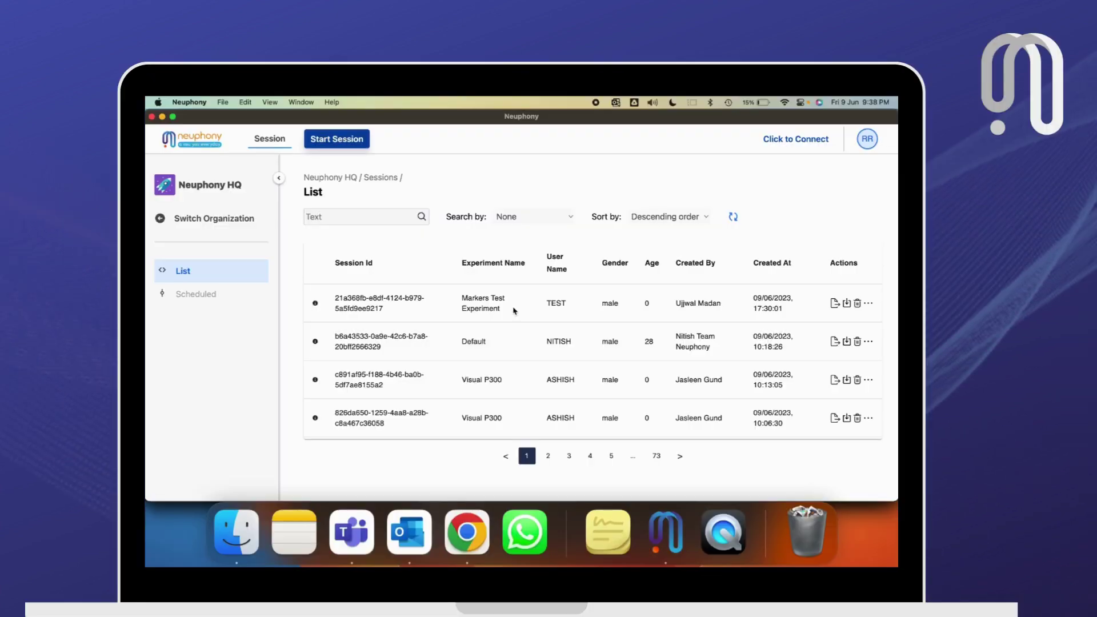
Start a new session and switch its experiment from Demo testing to Default.
{"action": "left_click", "coordinate": [345, 140]}
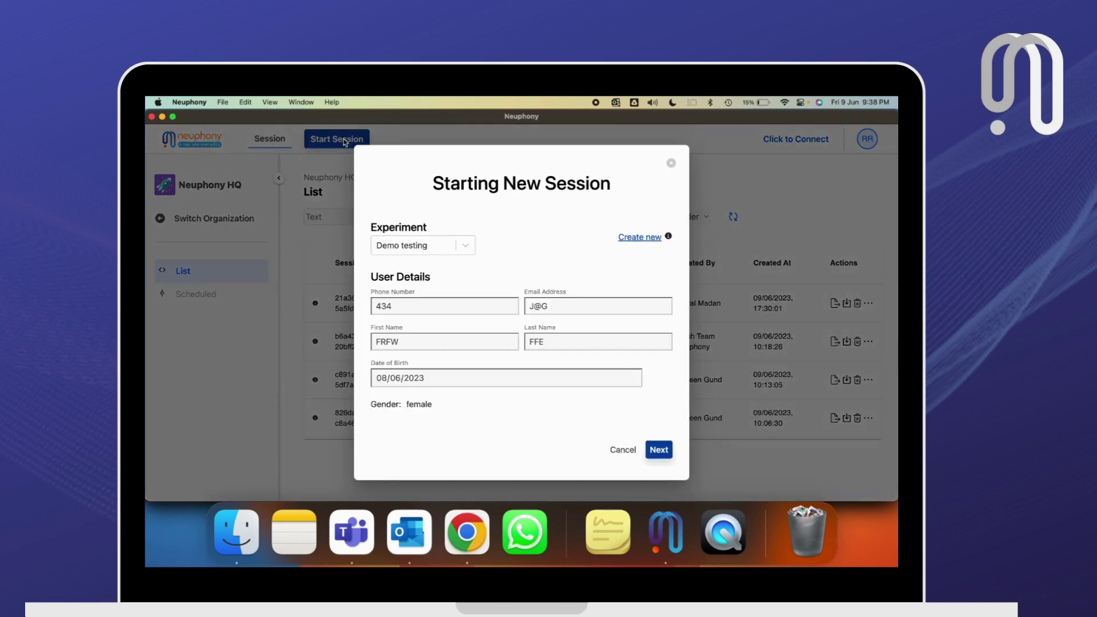
{"action": "left_click", "coordinate": [440, 247]}
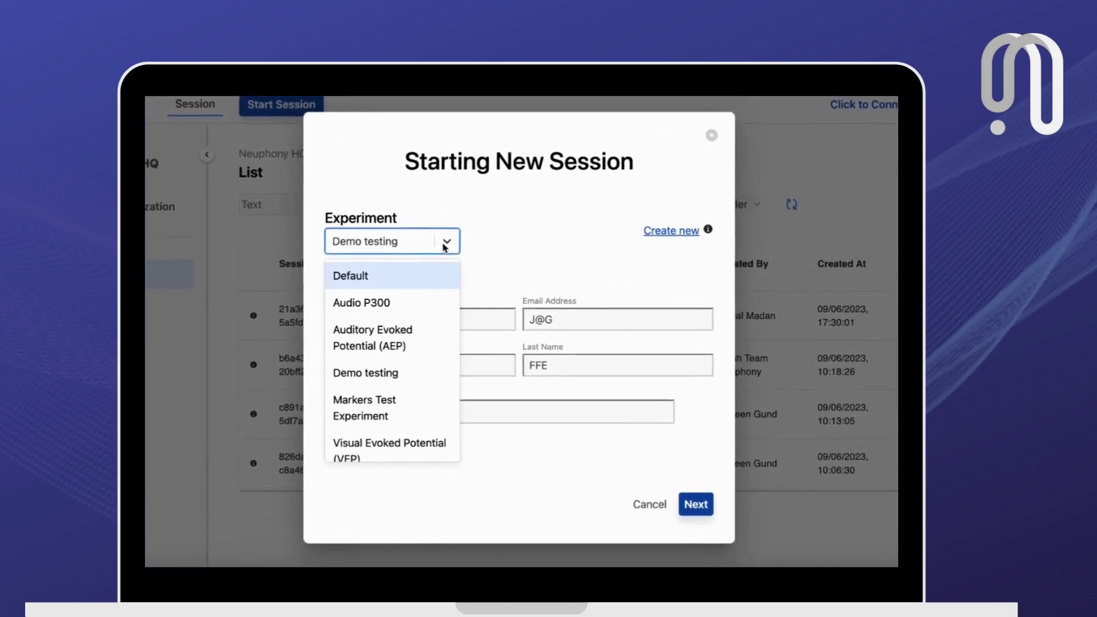
{"action": "left_click", "coordinate": [400, 282]}
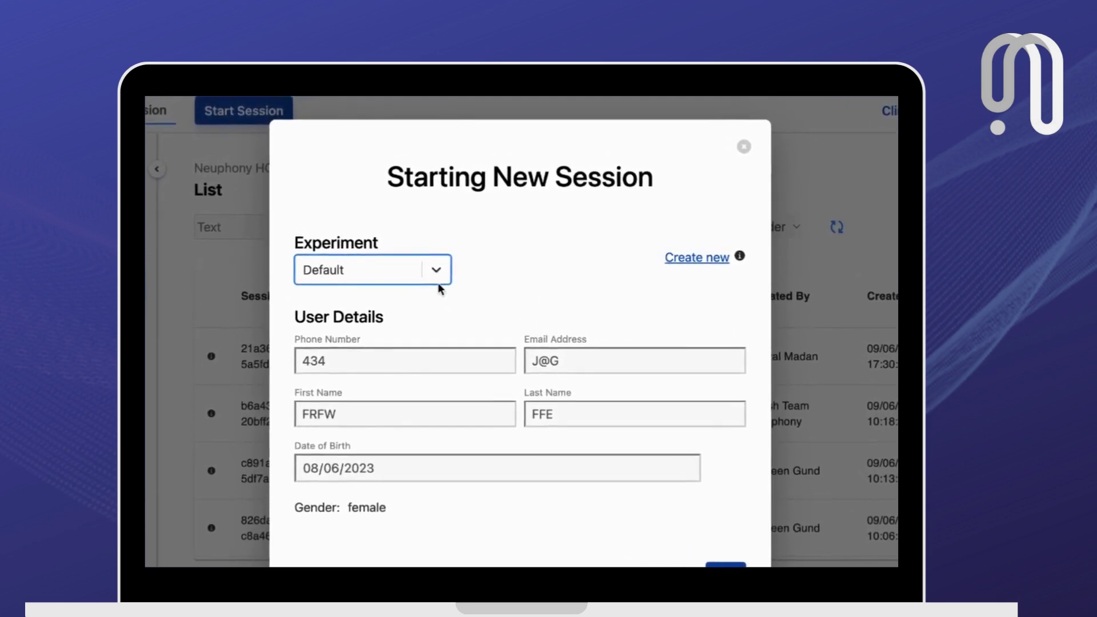
Create a new experiment named 'Research 1'.
{"action": "left_click", "coordinate": [728, 273]}
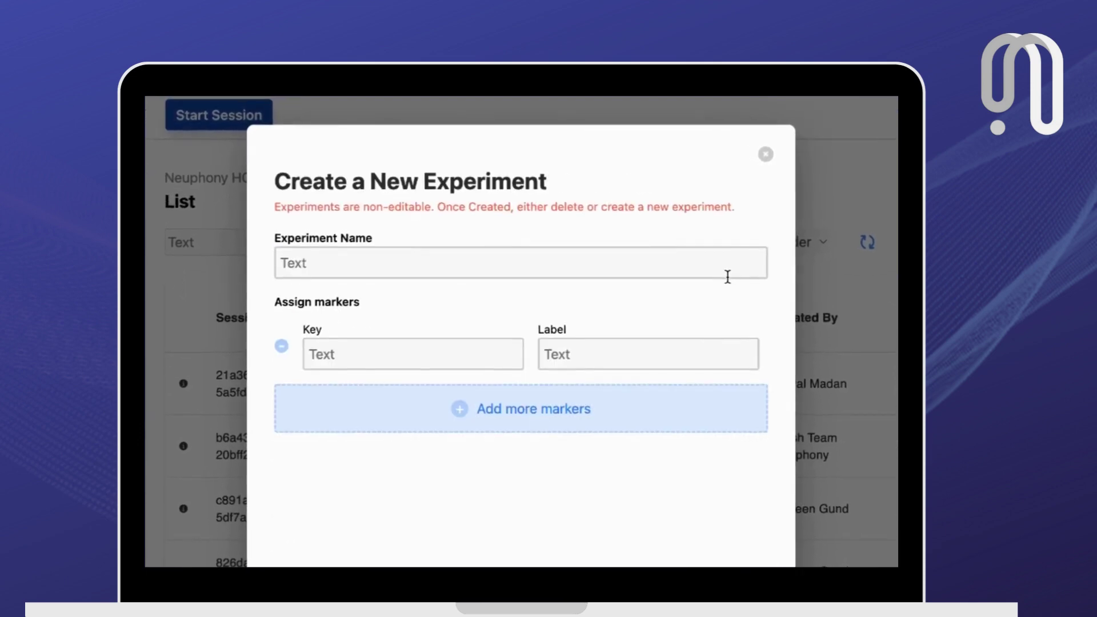
{"action": "left_click", "coordinate": [546, 272]}
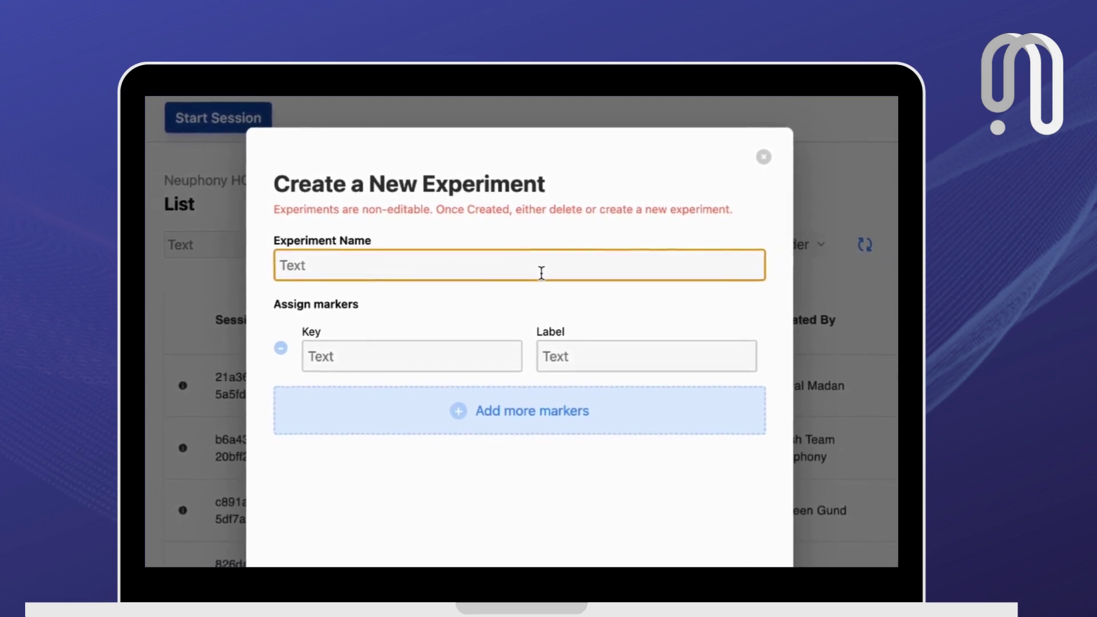
{"action": "type", "text": "rEASE"}
{"action": "key", "text": "BackSpace"}
{"action": "key", "text": "BackSpace"}
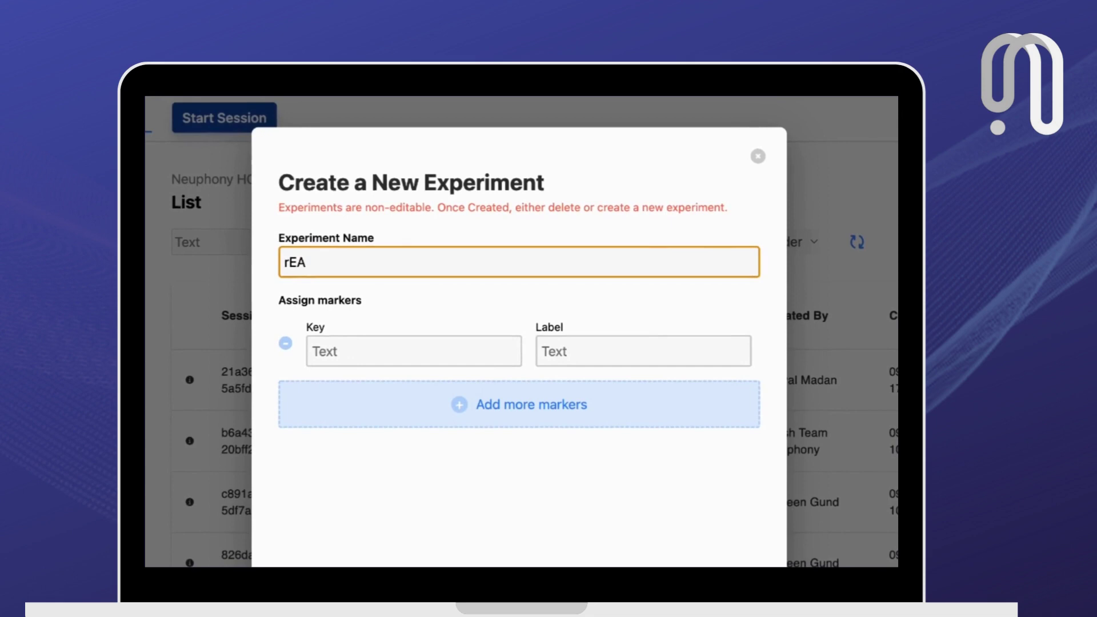
{"action": "key", "text": "BackSpace"}
{"action": "key", "text": "BackSpace"}
{"action": "key", "text": "BackSpace"}
{"action": "type", "text": "Research "}
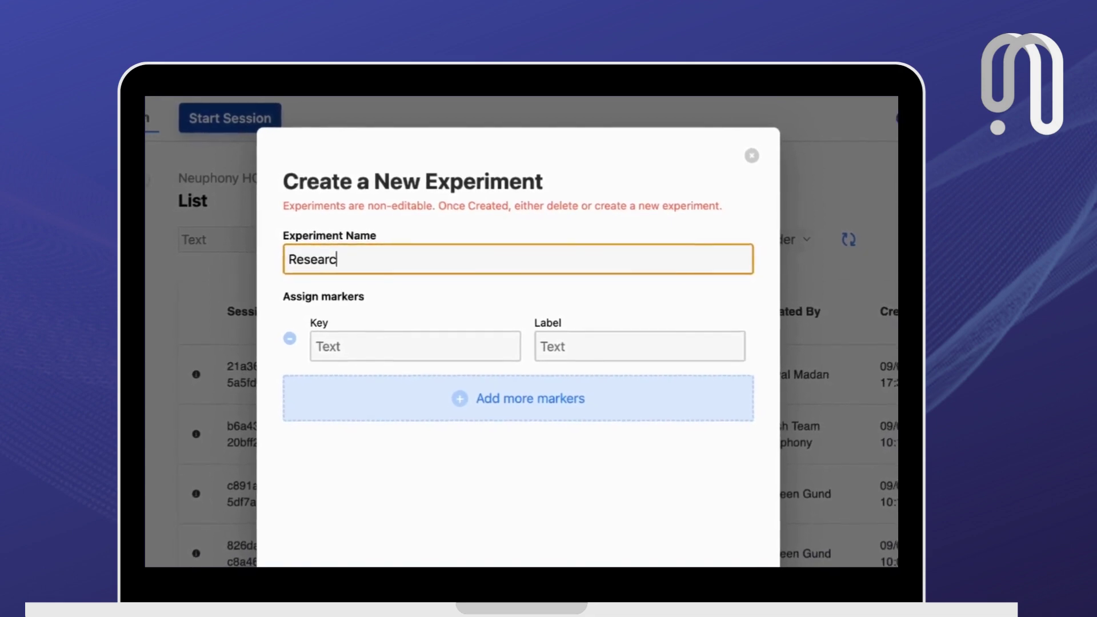
{"action": "type", "text": "1"}
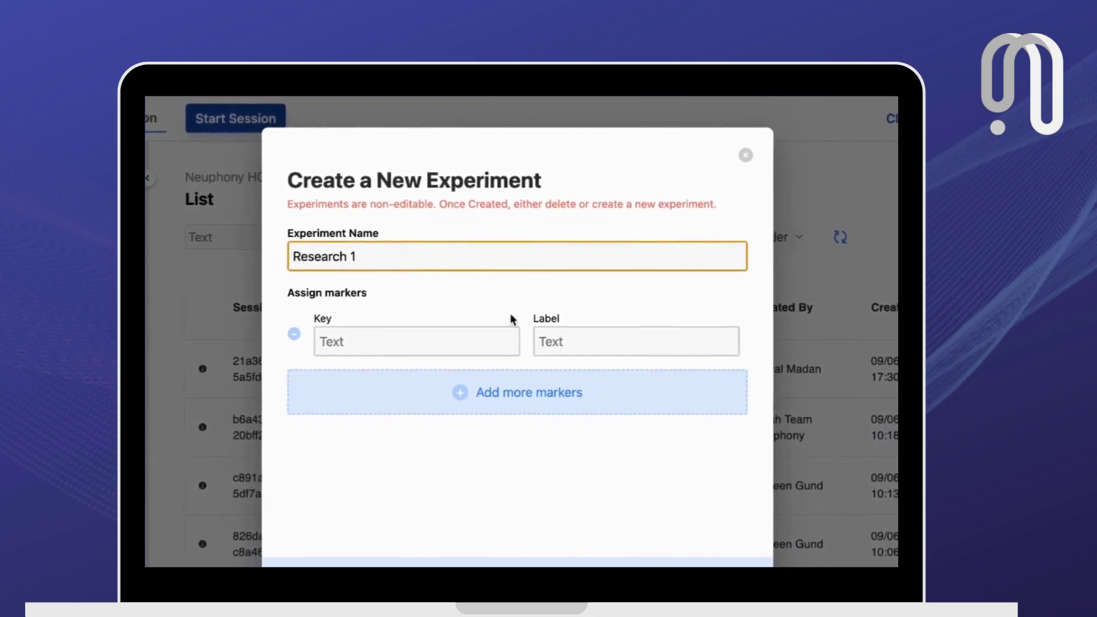
Set the first marker's trigger key to KeyE.
{"action": "left_click", "coordinate": [457, 343]}
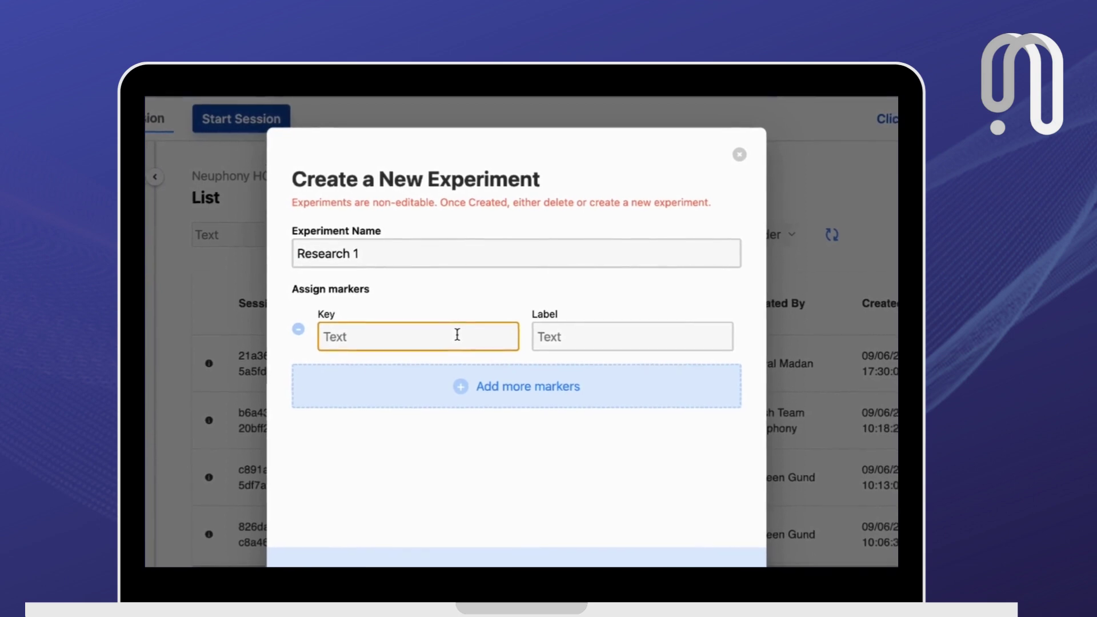
{"action": "type", "text": "KeyE"}
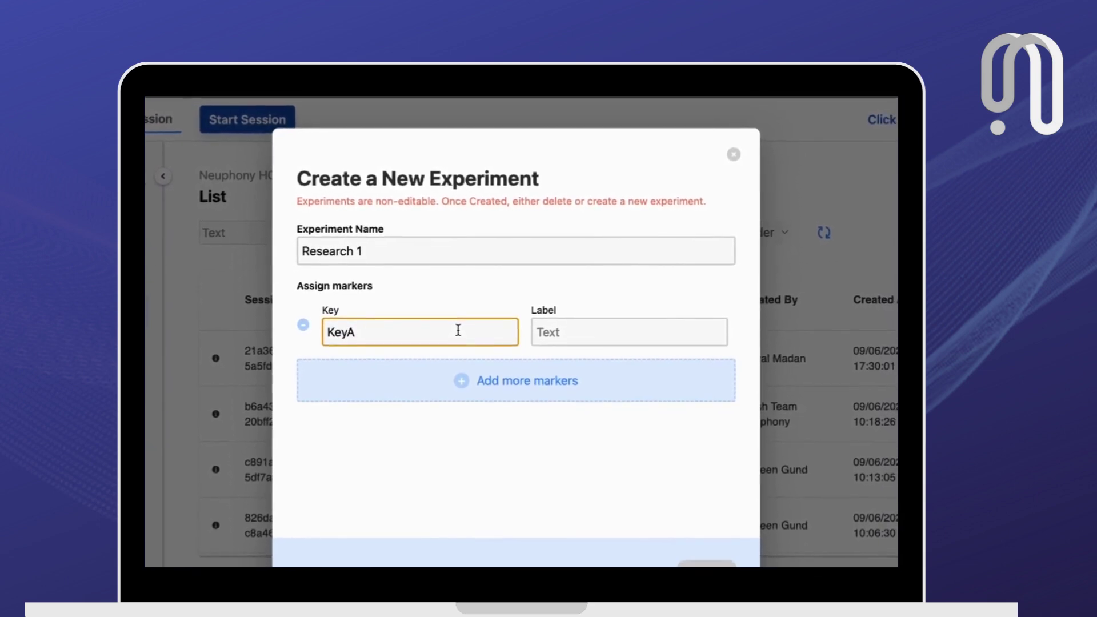
{"action": "left_click", "coordinate": [557, 332]}
Label the first marker M1, add a Space-key marker labelled M2, then add a third marker row.
{"action": "type", "text": "M1"}
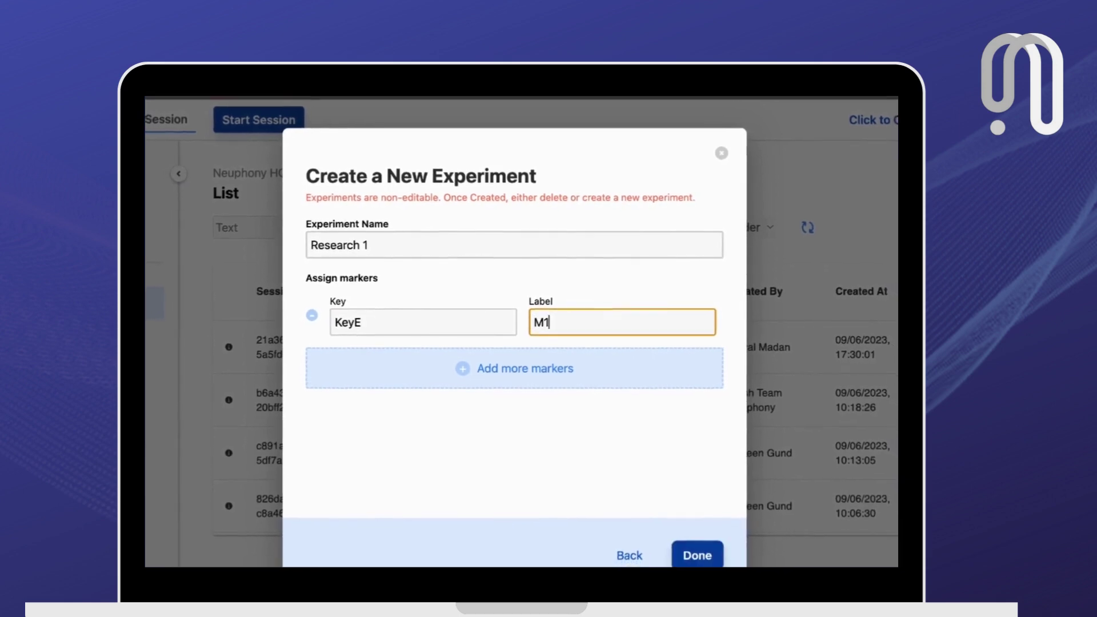
{"action": "left_click", "coordinate": [478, 365]}
{"action": "left_click", "coordinate": [404, 370]}
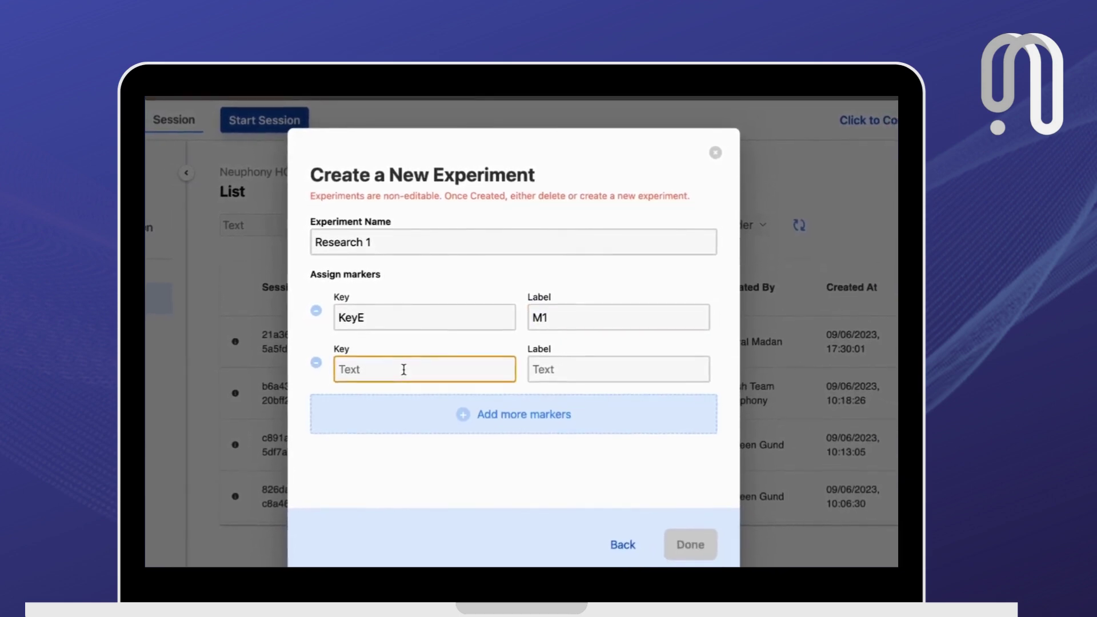
{"action": "key", "text": "space"}
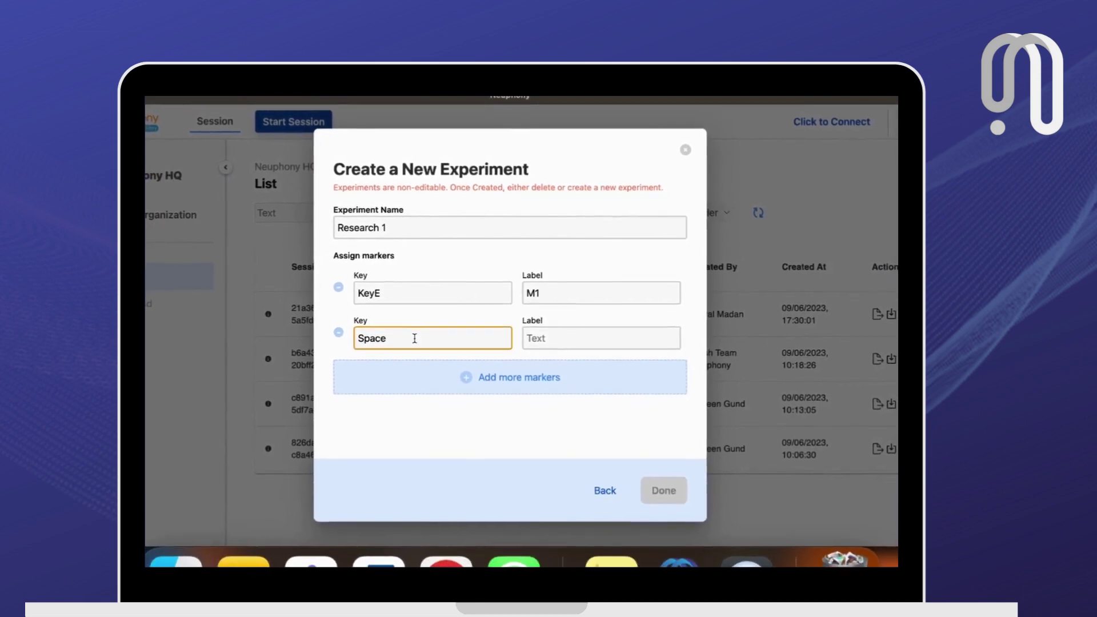
{"action": "left_click", "coordinate": [587, 335]}
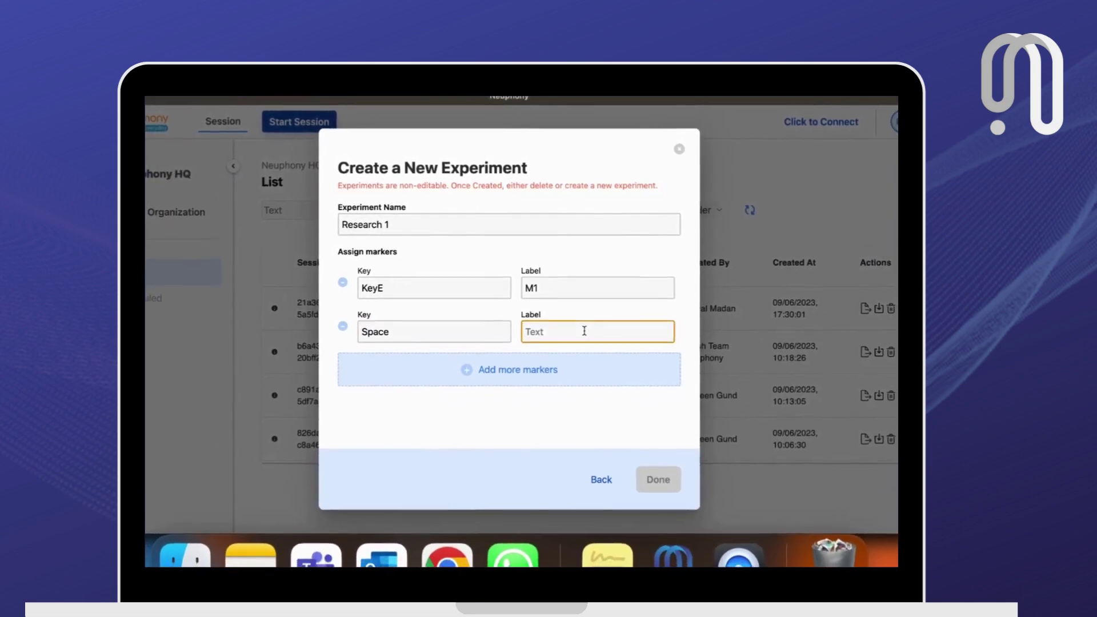
{"action": "type", "text": "M2"}
{"action": "left_click", "coordinate": [542, 374]}
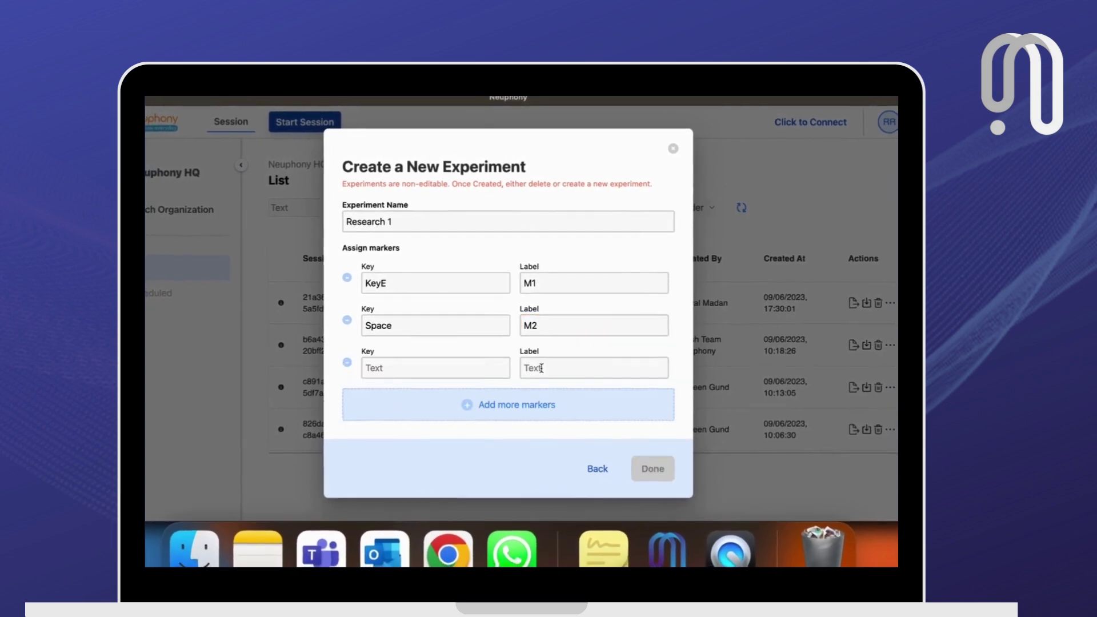
{"action": "double_click", "coordinate": [530, 321]}
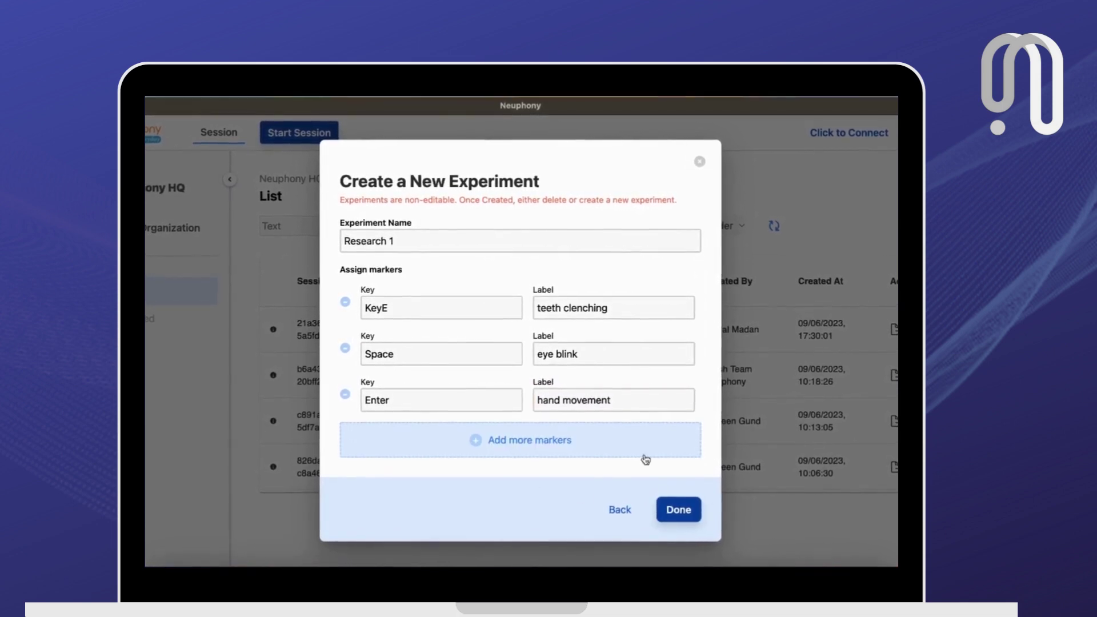
Save the Research 1 experiment with Done.
{"action": "left_click", "coordinate": [679, 507]}
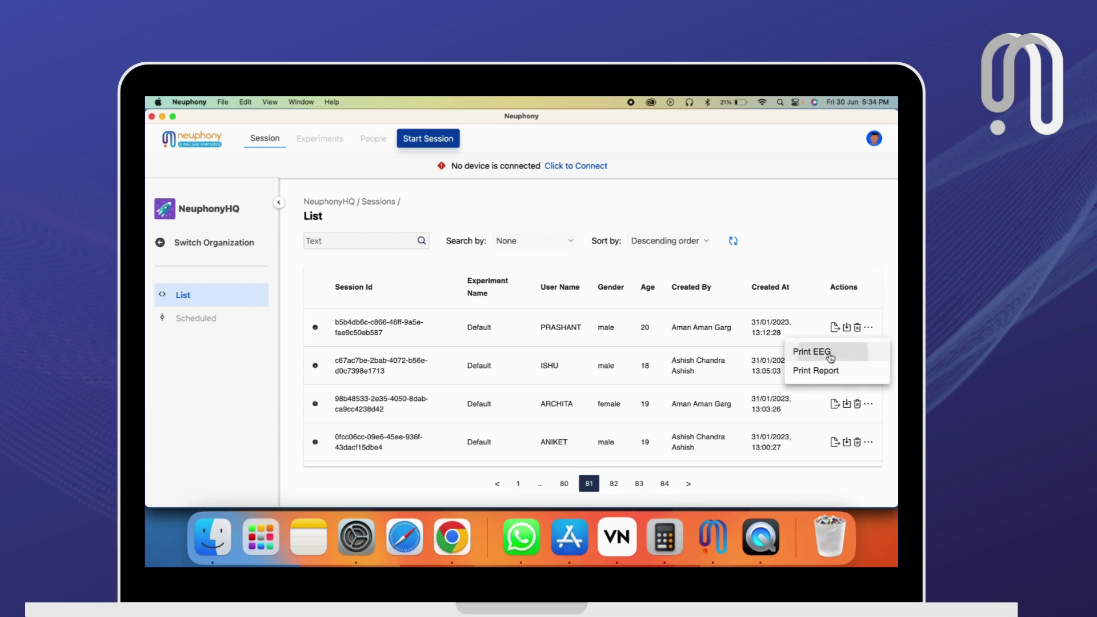
Cancel the Print EEG PDF save, then choose Print Report for the first session.
{"action": "left_click", "coordinate": [812, 352]}
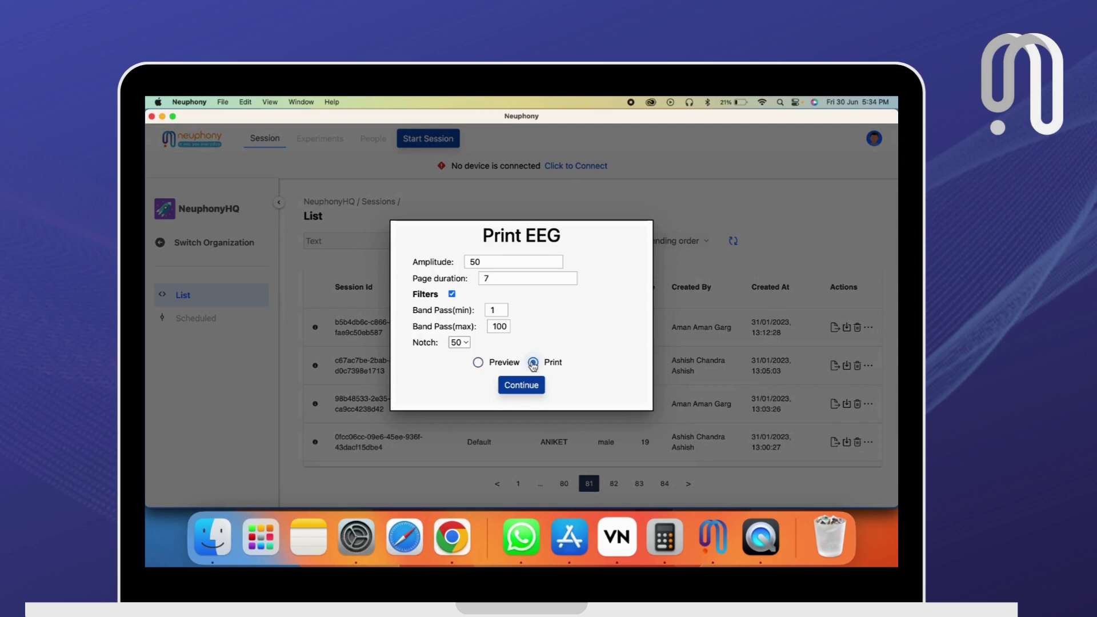
{"action": "left_click", "coordinate": [529, 386]}
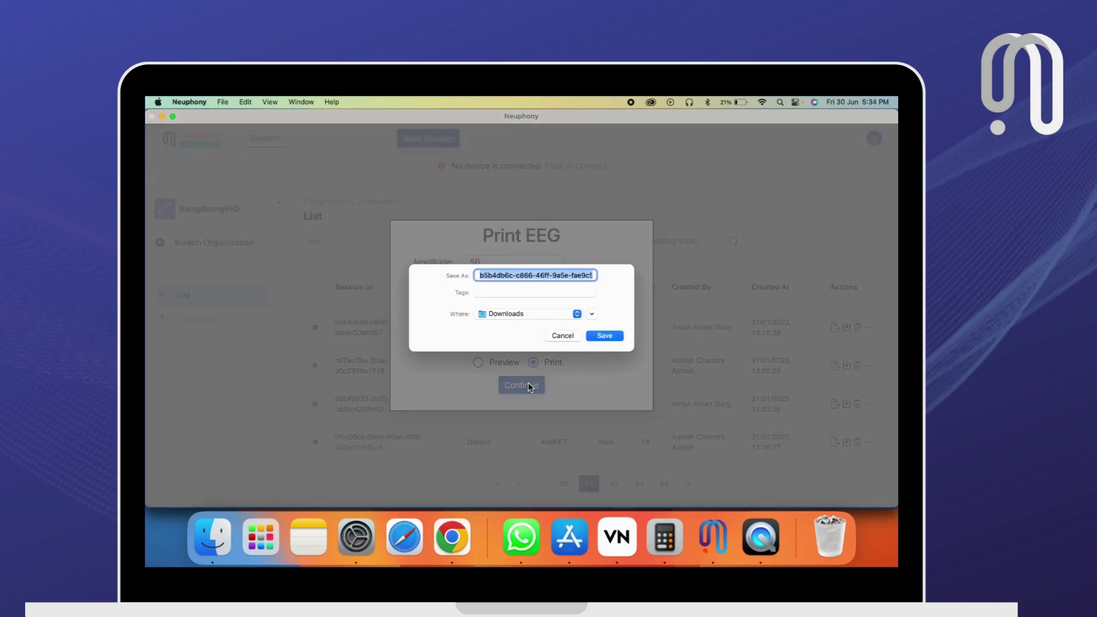
{"action": "left_click", "coordinate": [562, 336]}
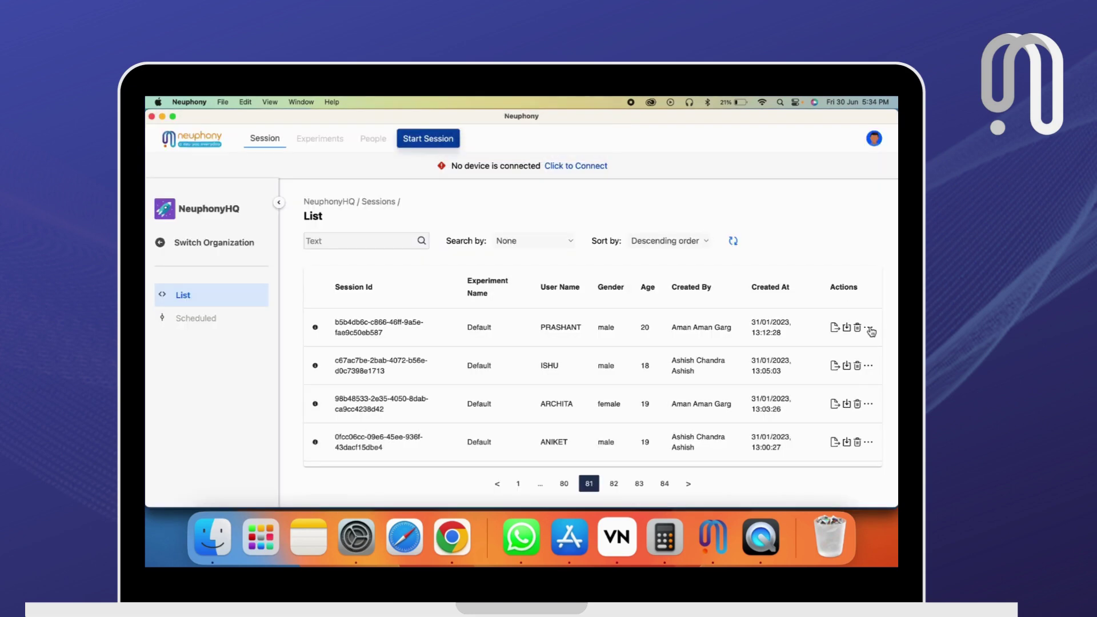
{"action": "left_click", "coordinate": [869, 329]}
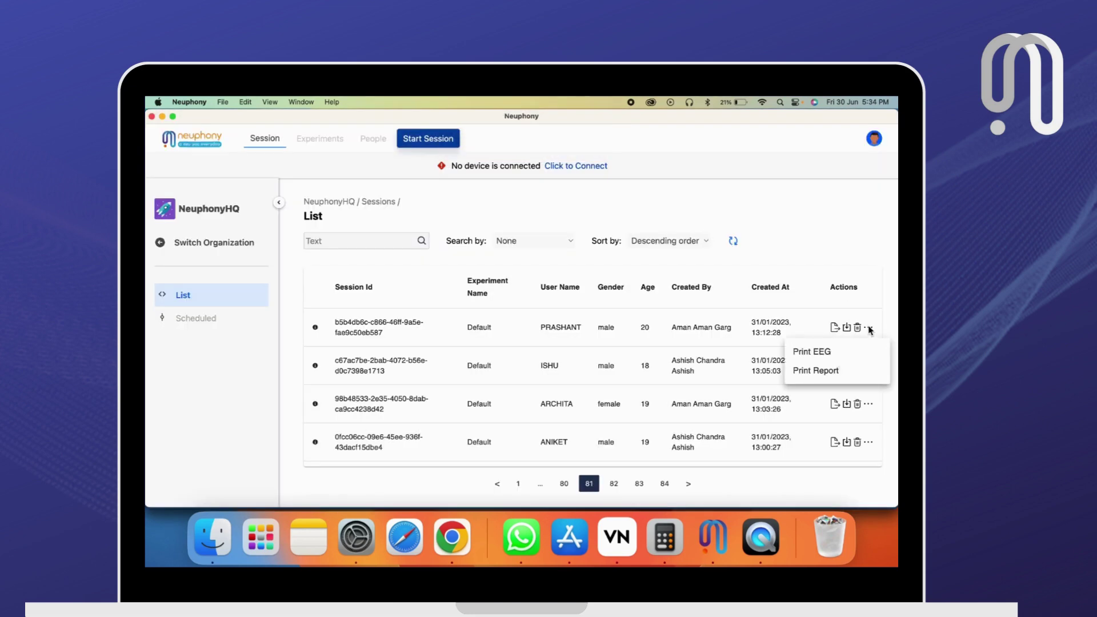
{"action": "left_click", "coordinate": [829, 377]}
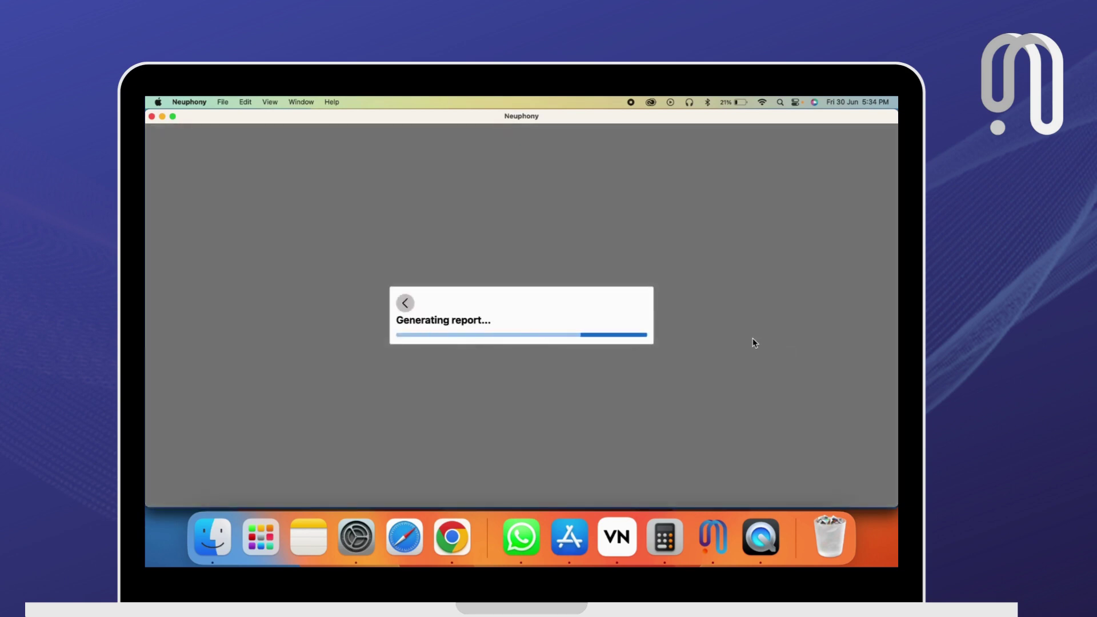